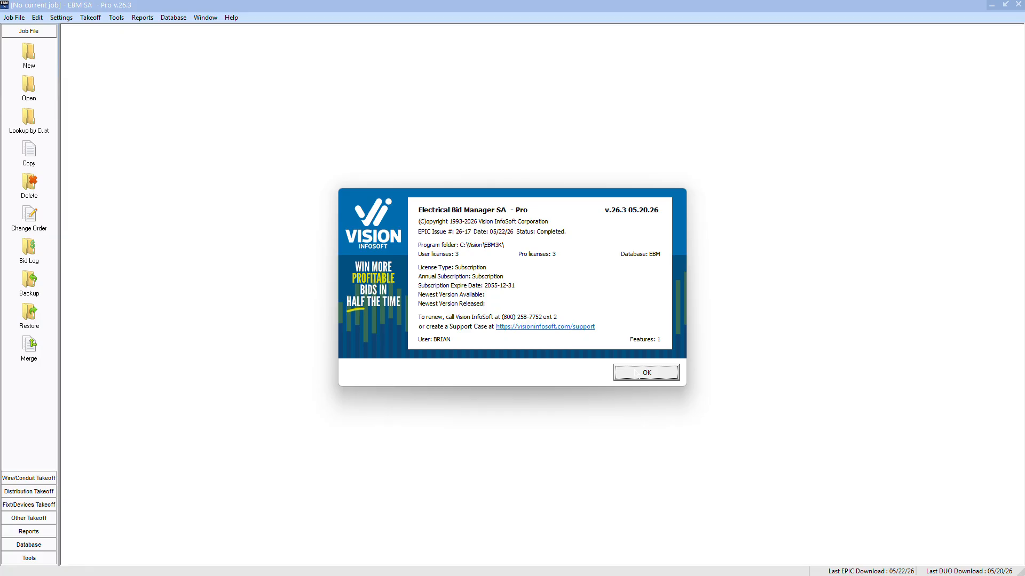
- Enable the eTakeoff Dimension option in the importing settings and display the available takeoff tools
click(636, 372)
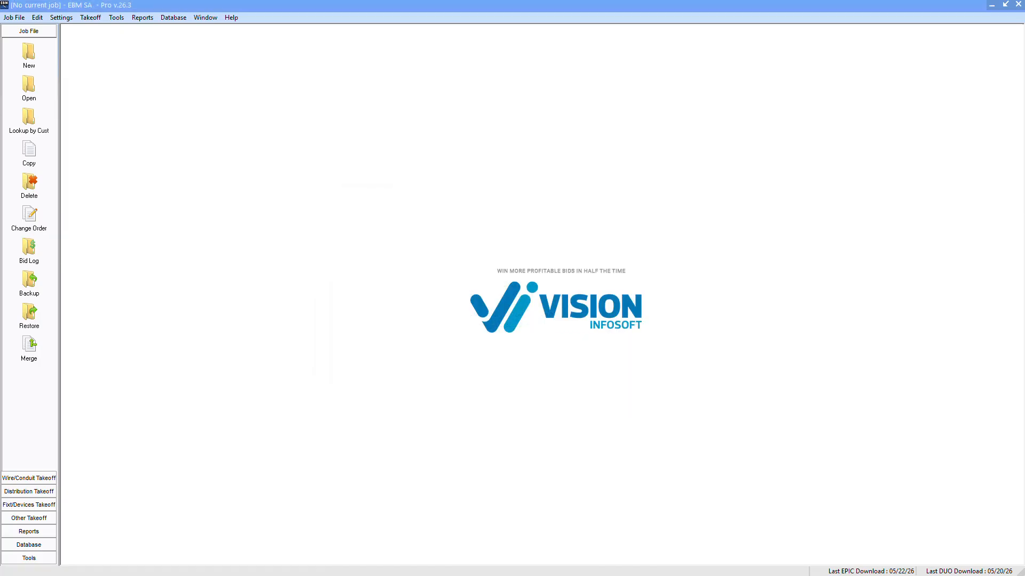
click(60, 17)
click(75, 54)
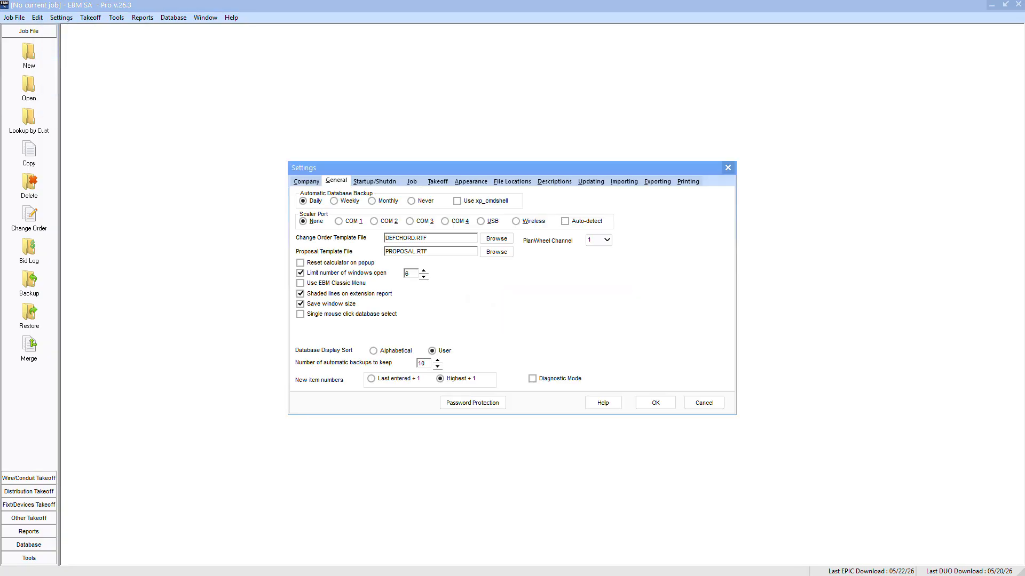
click(626, 181)
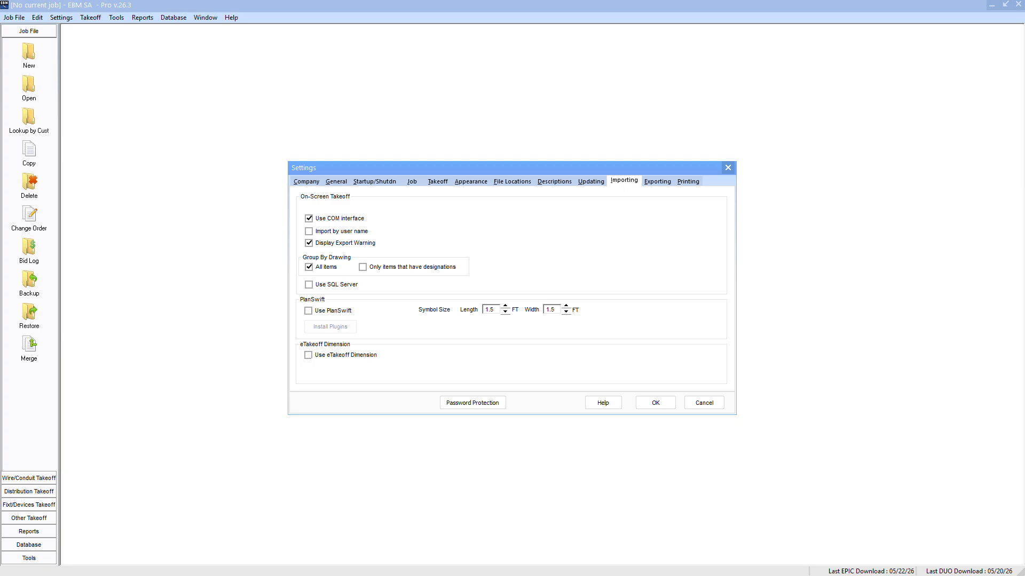
click(308, 354)
key(Return)
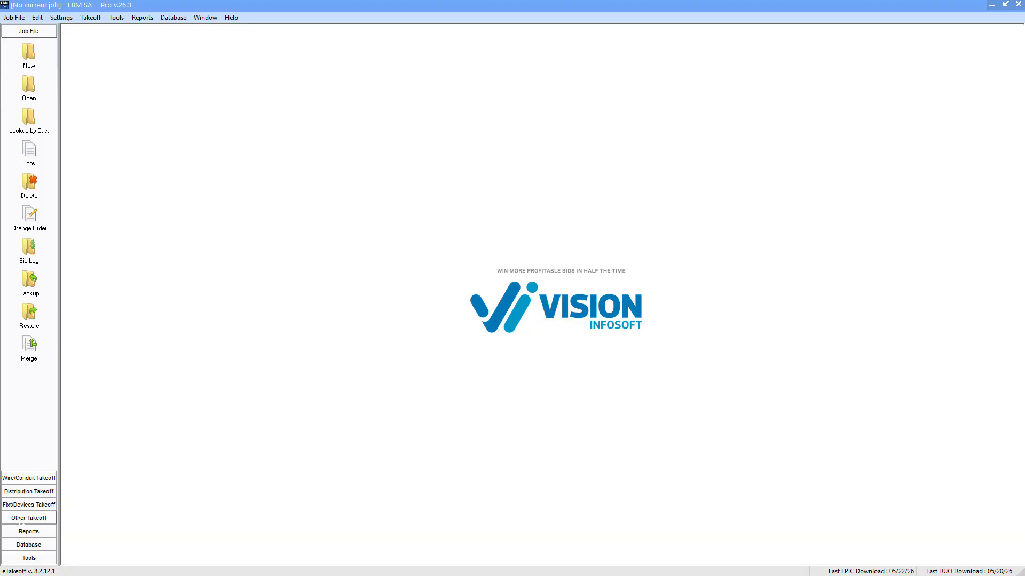
click(27, 561)
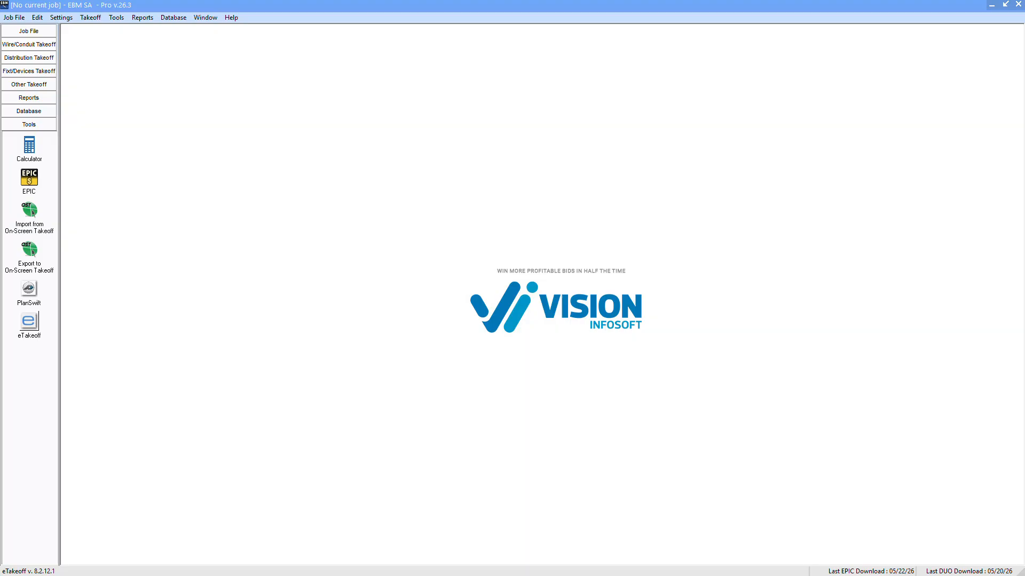
- Create a new job named "eTakeoff 2", leaving the other job details at their defaults
click(29, 31)
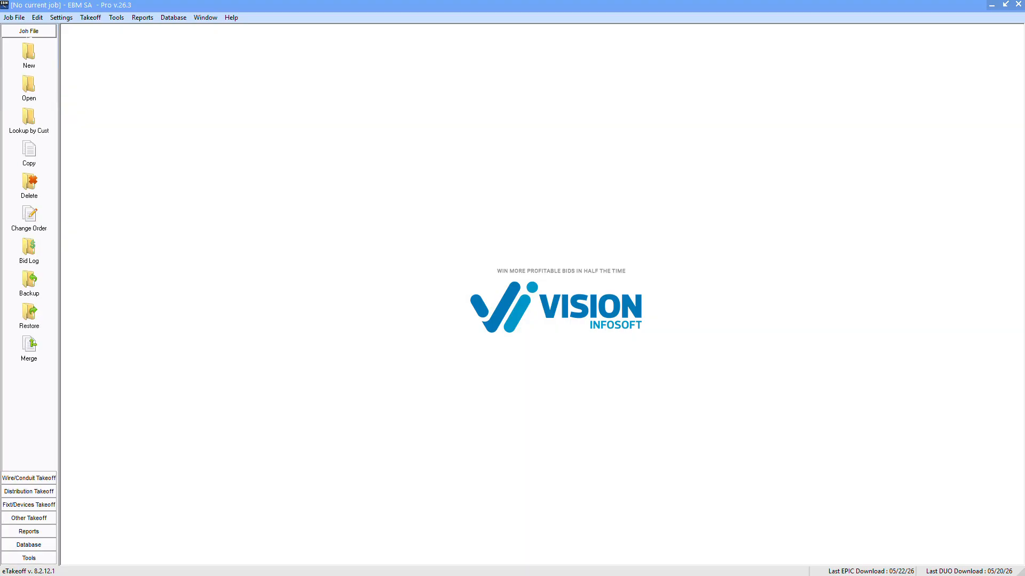
click(32, 55)
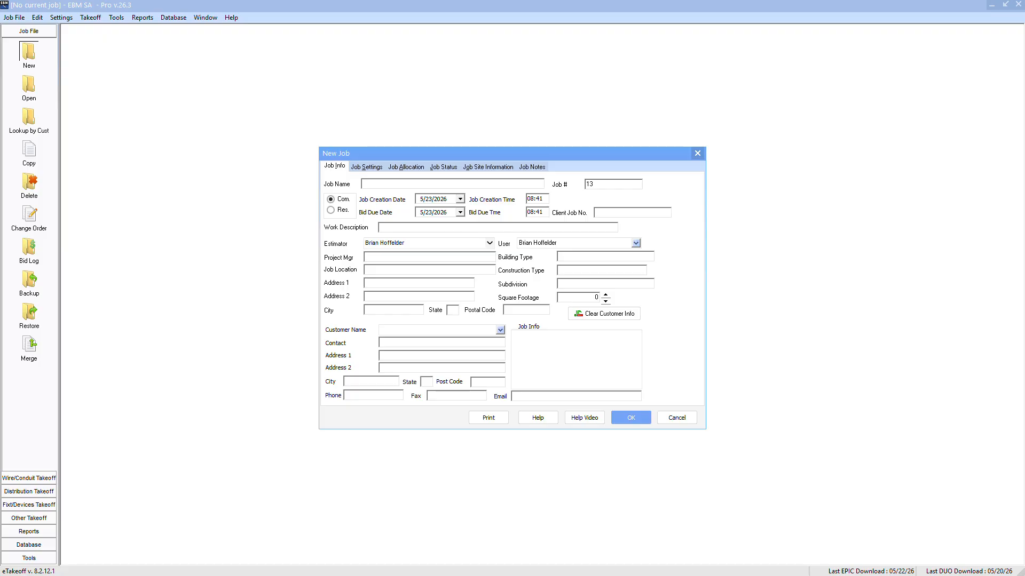
text(eTakeoff 2)
click(640, 421)
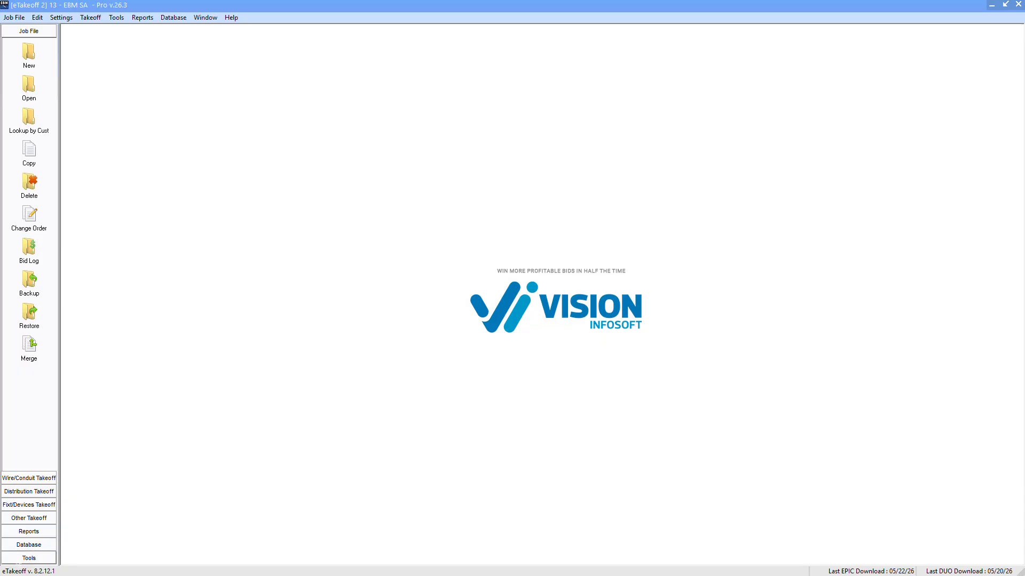
- Create a new eTakeoff project for the job, adding the preselected Estimating Training Drawing Set PDF from the Desktop folder
click(29, 558)
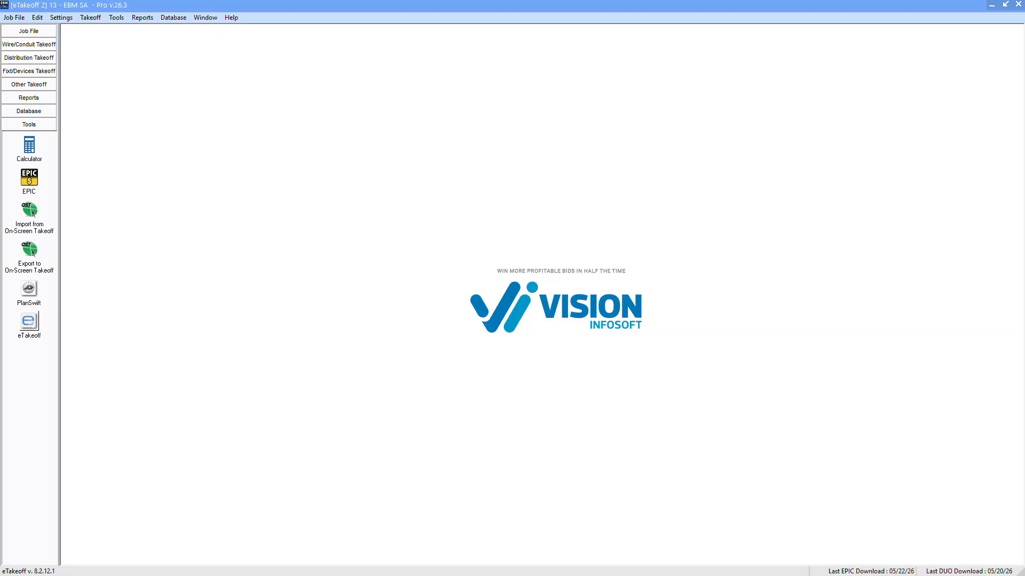
click(29, 322)
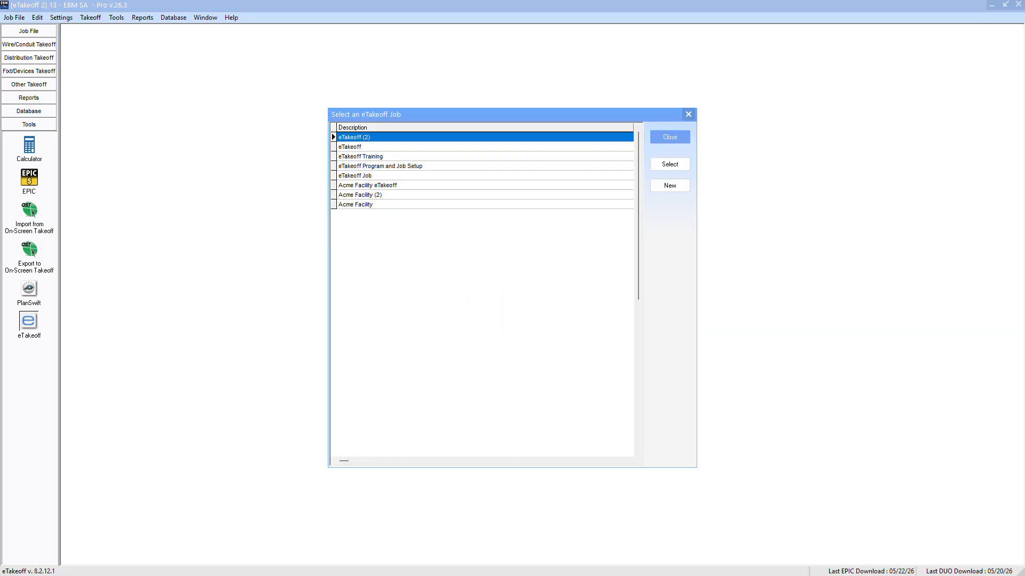
click(670, 185)
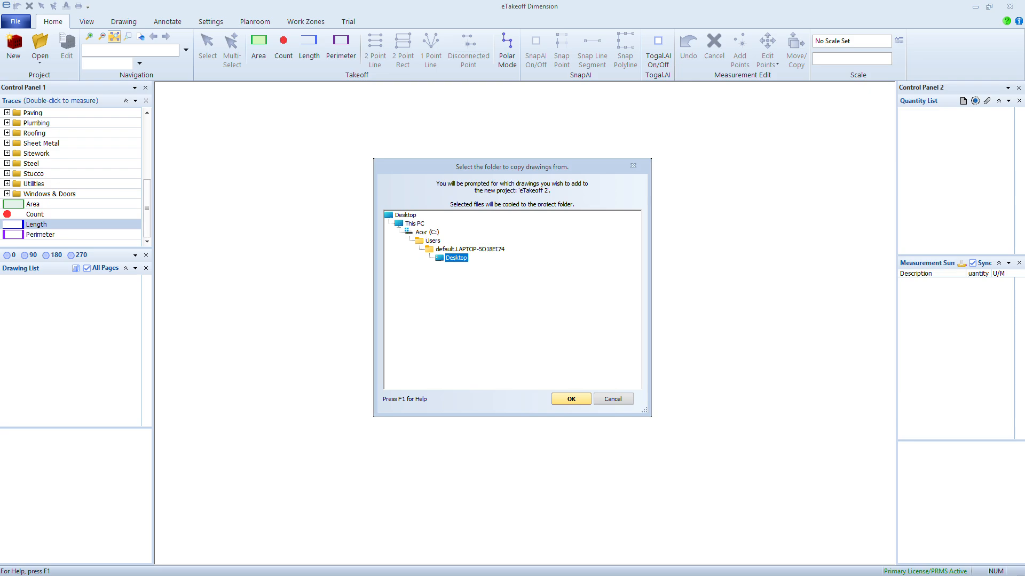
click(581, 403)
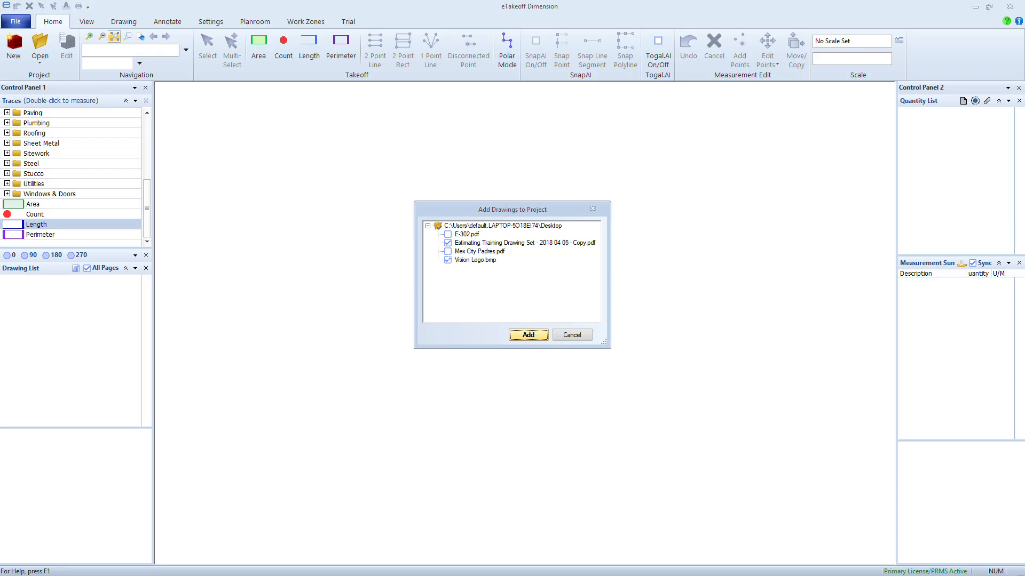
click(529, 335)
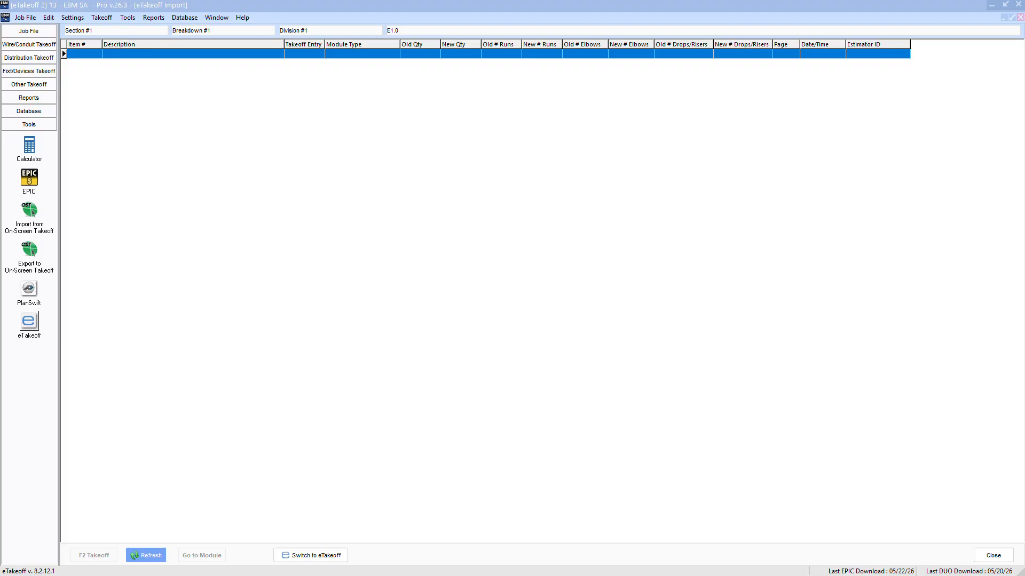
- Switch to eTakeoff Dimension and open drawing page 4, Estimating Training-E201-Layout1
click(311, 555)
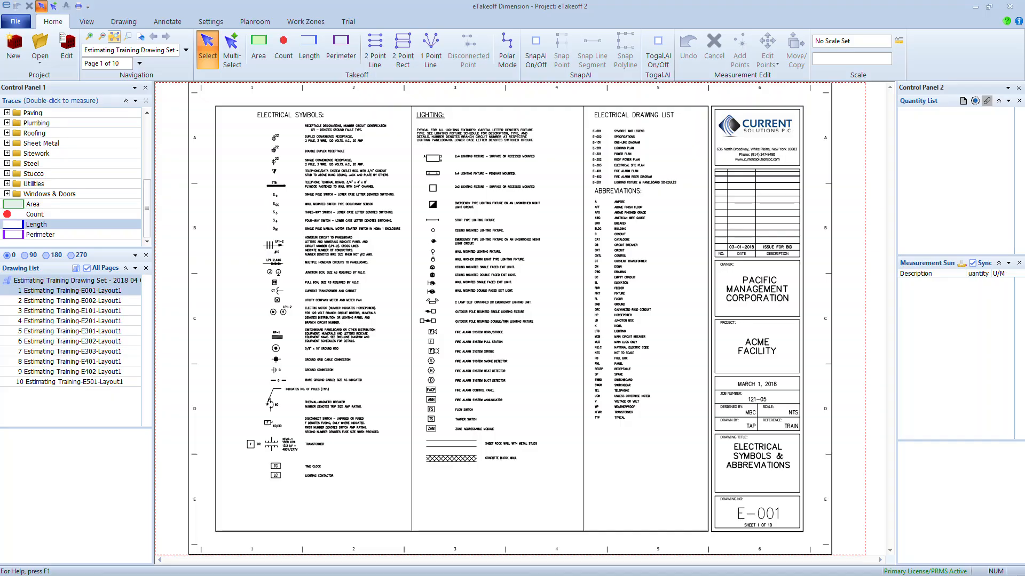
click(35, 323)
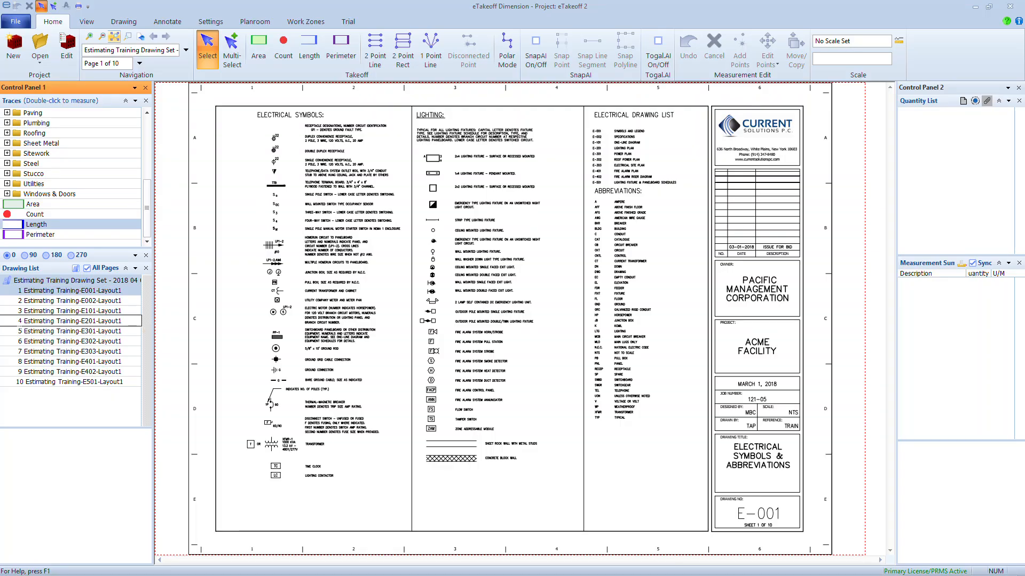
double_click(35, 321)
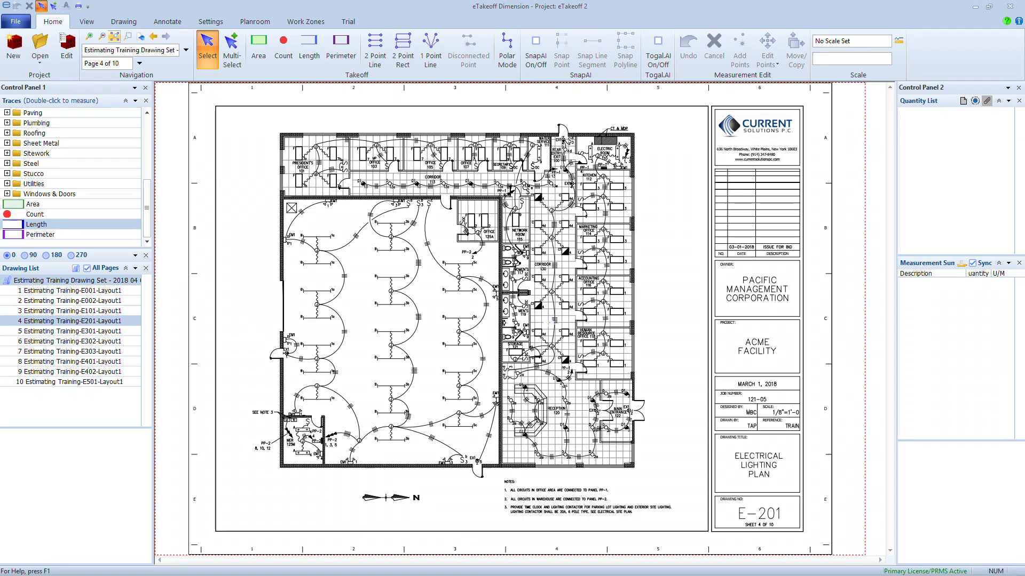
- Examine the type B strip fixtures labelled 5c in the warehouse area next to the restrooms up close
scroll(490, 309, up, 2)
scroll(491, 308, up, 5)
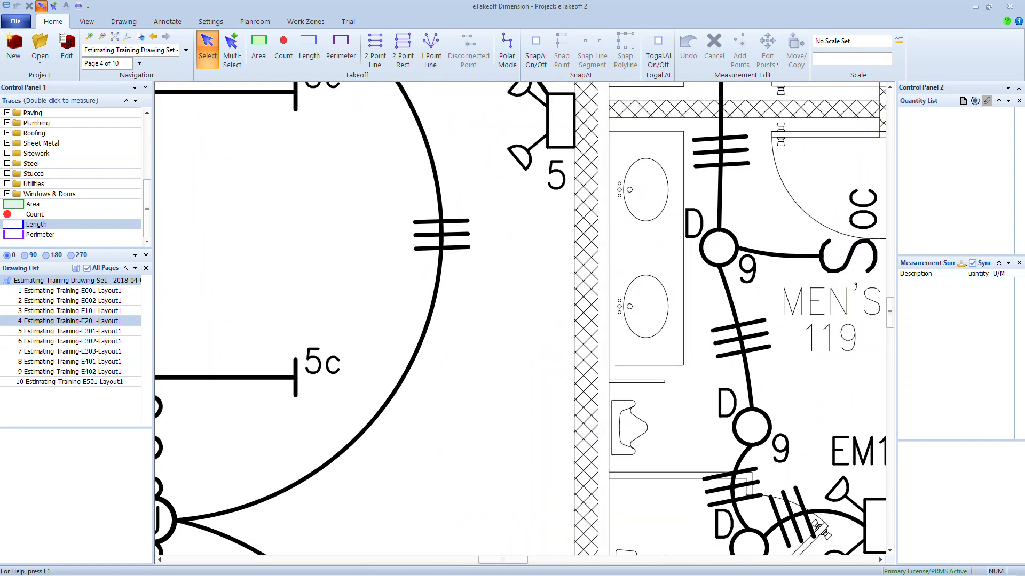
scroll(491, 308, down, 2)
scroll(492, 307, up, 1)
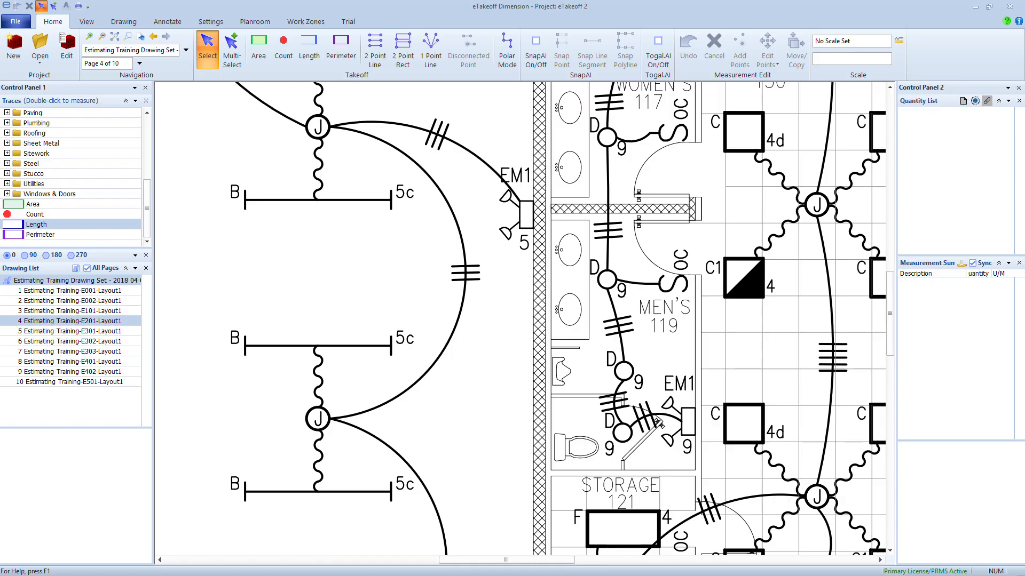
scroll(490, 312, down, 2)
scroll(490, 311, up, 1)
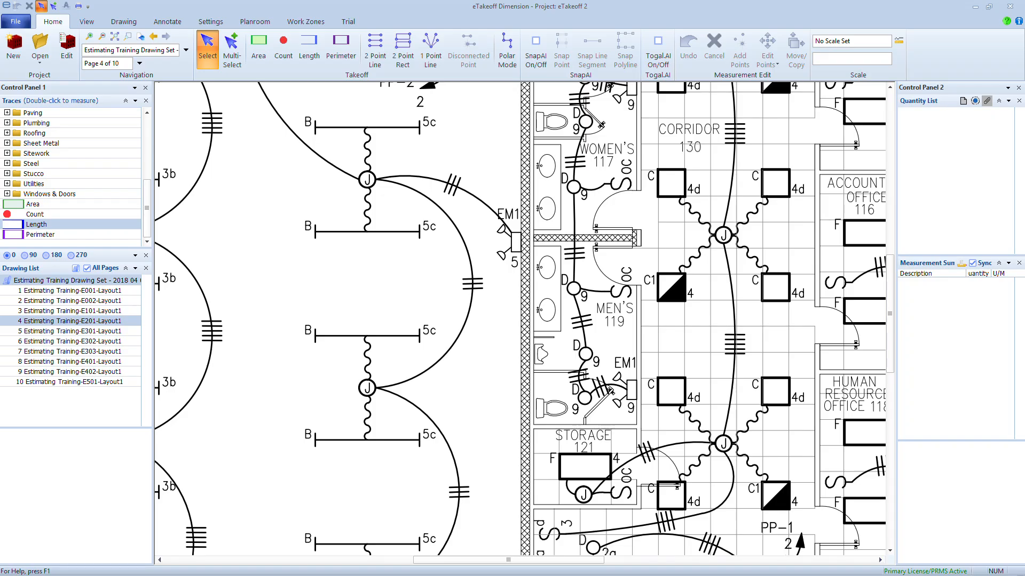
mouse_move(490, 312)
middle_down()
mouse_move(719, 313)
mouse_move(708, 394)
mouse_move(699, 298)
middle_up()
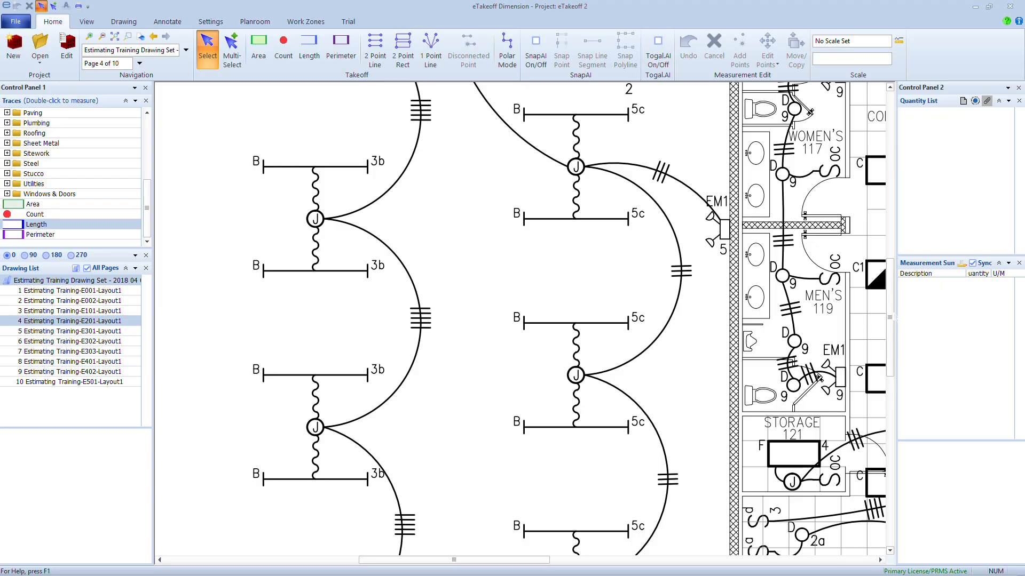
scroll(527, 354, up, 2)
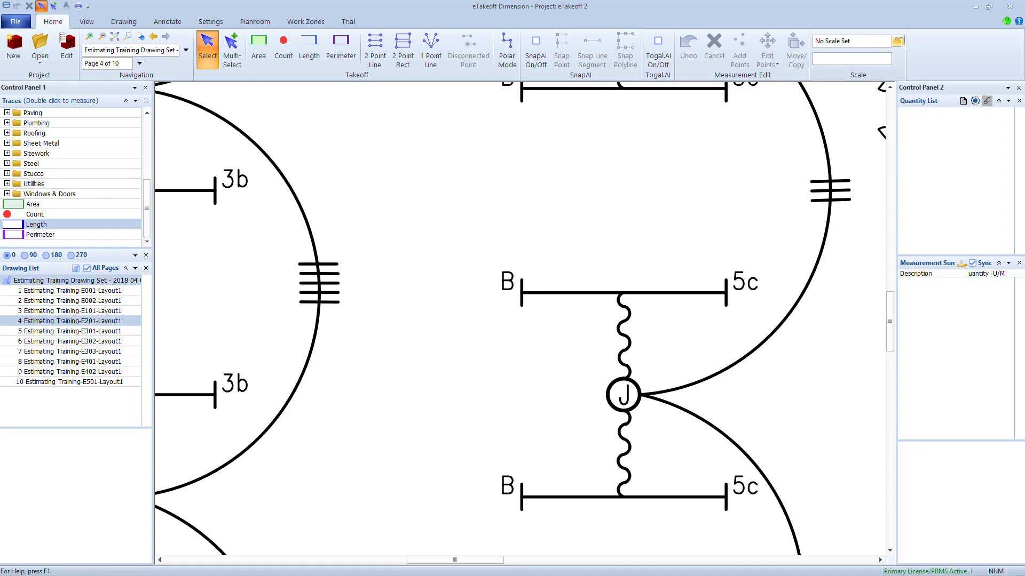
- Set the scale of page 4 to the standard scale 1/8 Inch = 1 Foot
click(898, 41)
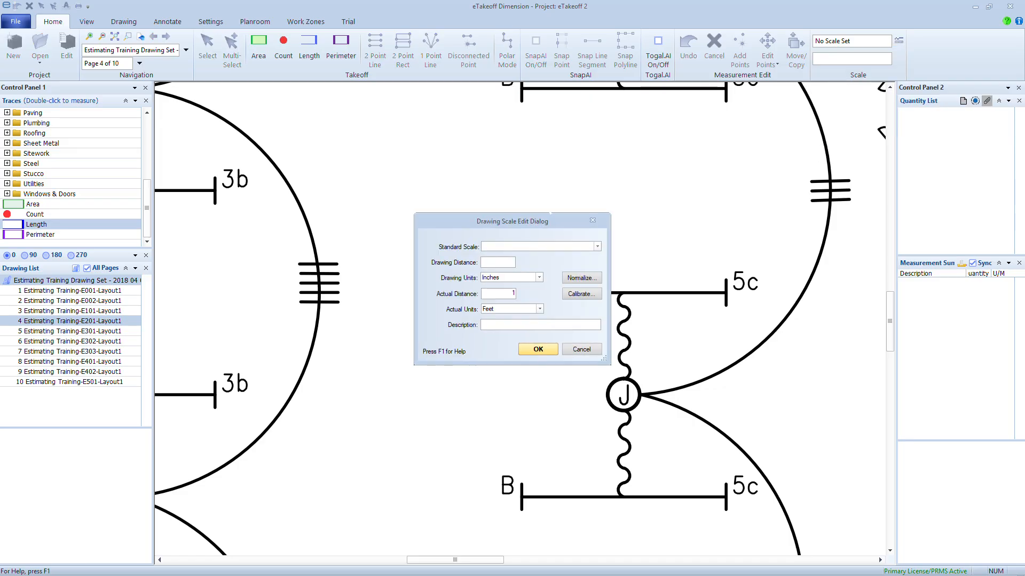
click(597, 247)
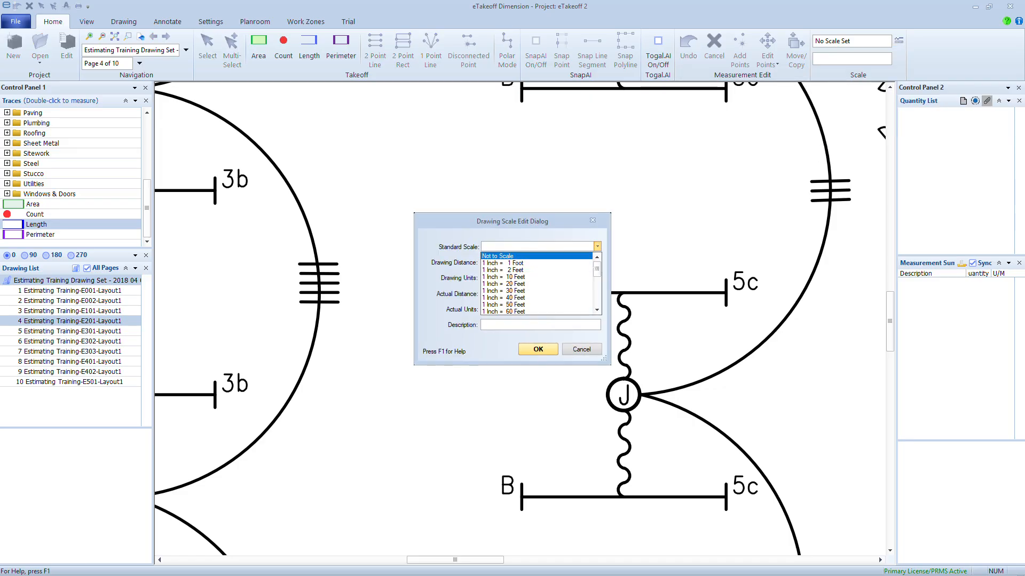
scroll(536, 283, down, 3)
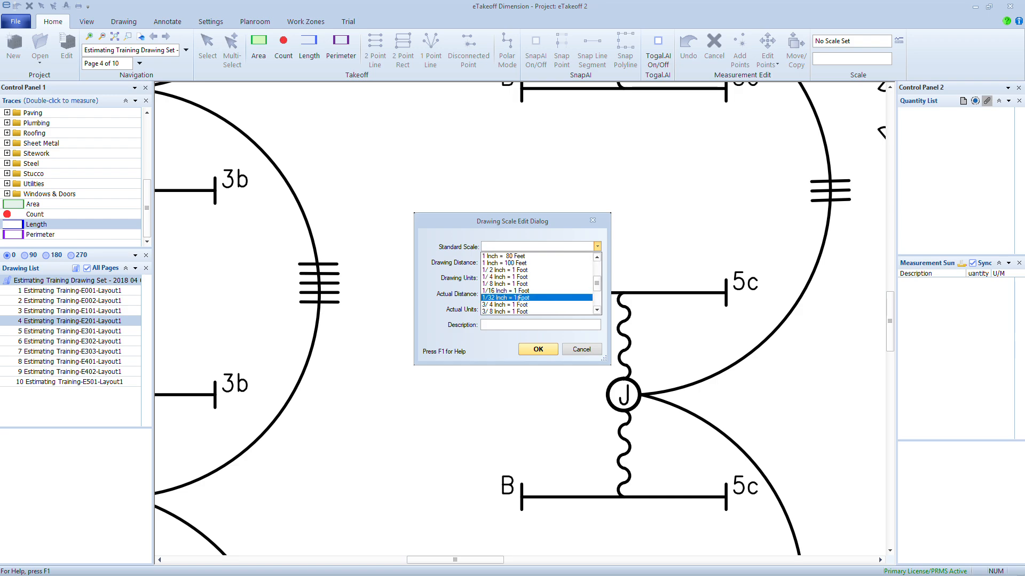
click(507, 284)
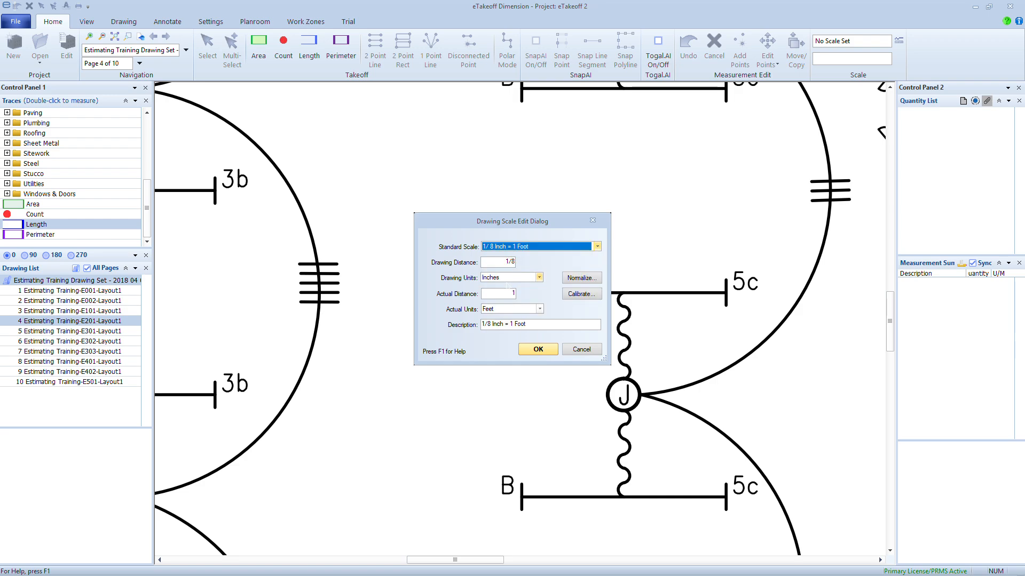
click(538, 350)
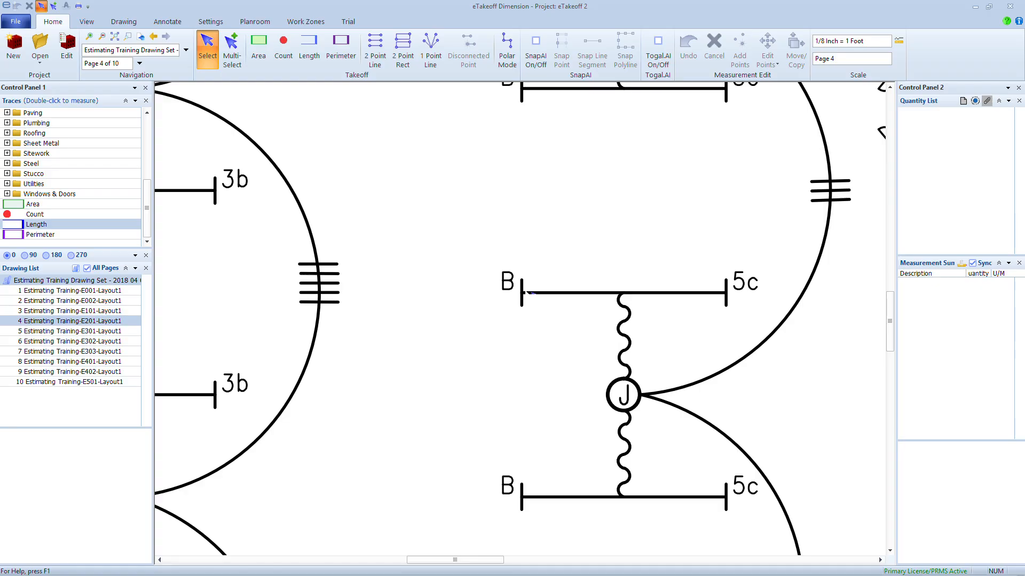
- Measure the type B strip fixture above the junction box from end to end with a default Length trace
click(309, 47)
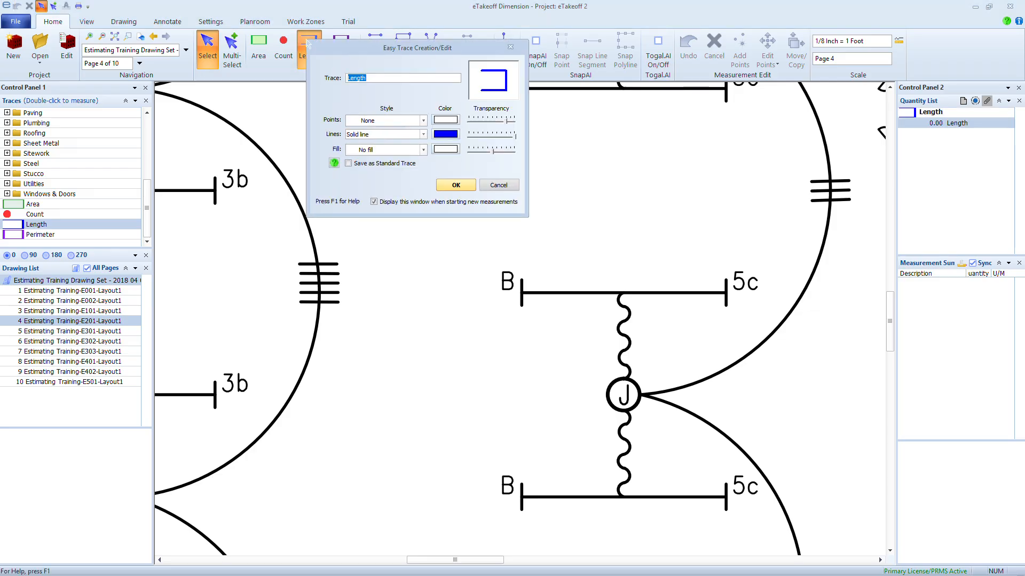
click(455, 185)
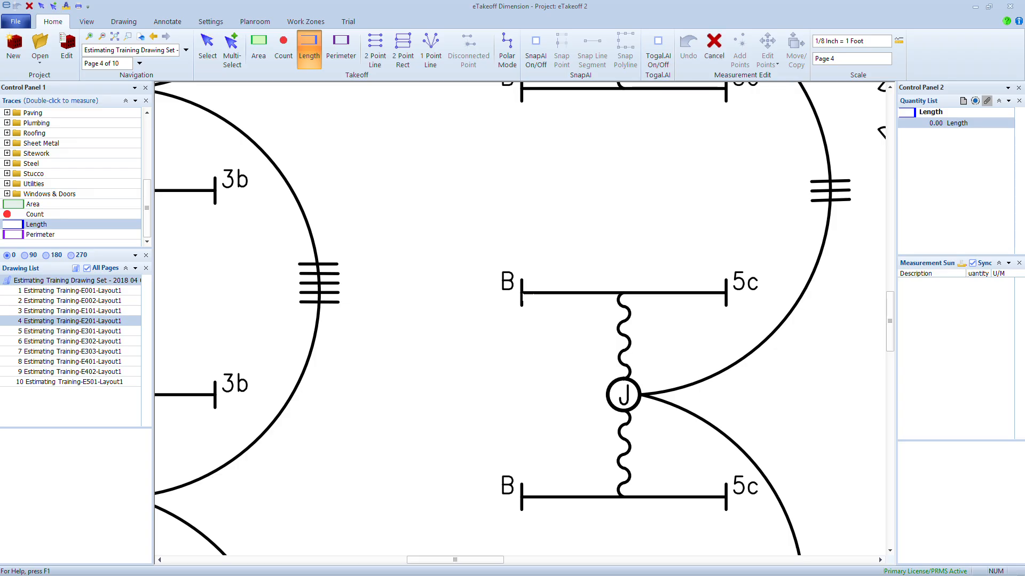
click(522, 292)
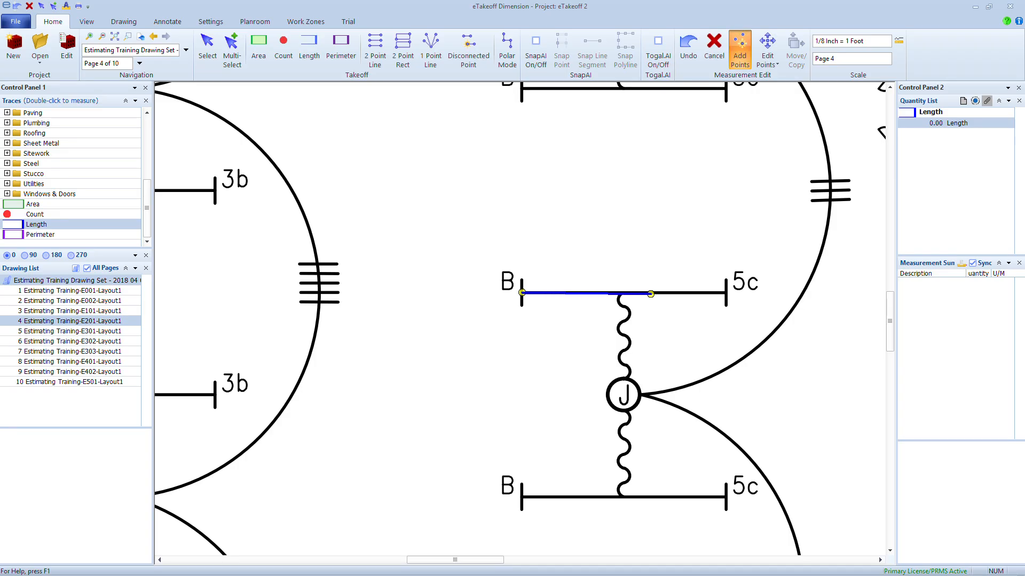
click(714, 294)
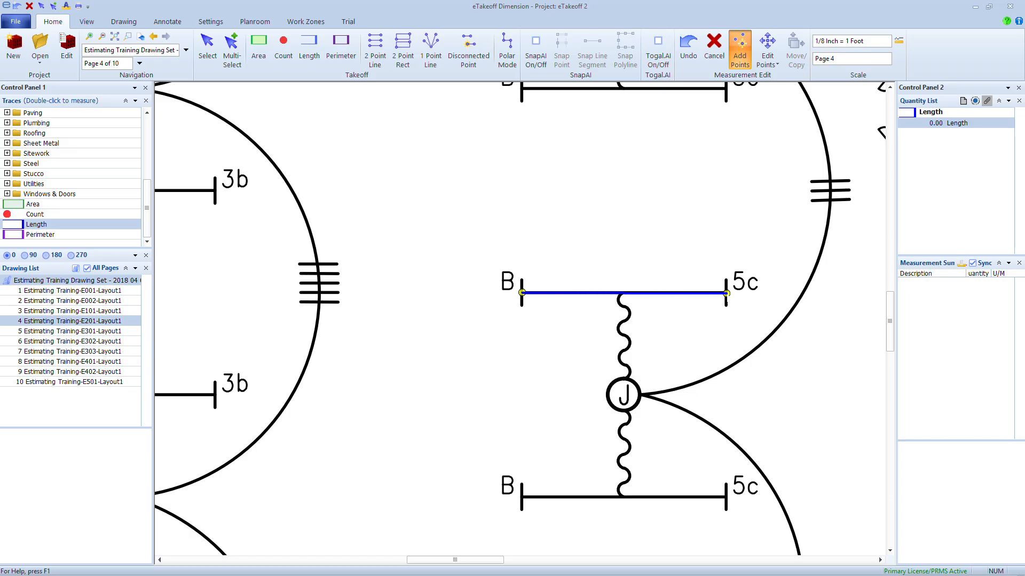
double_click(726, 294)
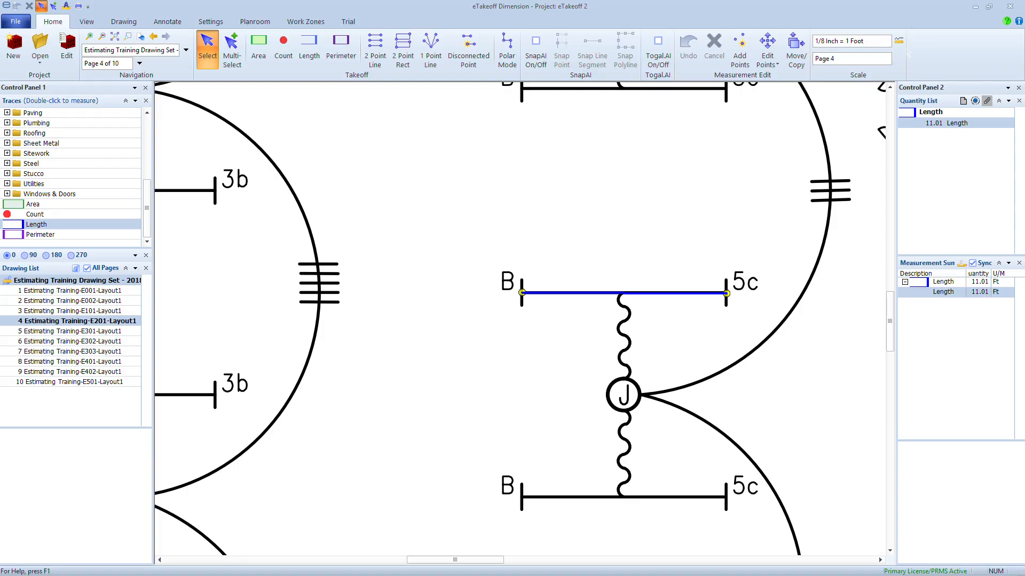
- Calibrate the page scale across both ends of the type B strip fixture below the junction box, with an actual distance of 8 feet
click(899, 41)
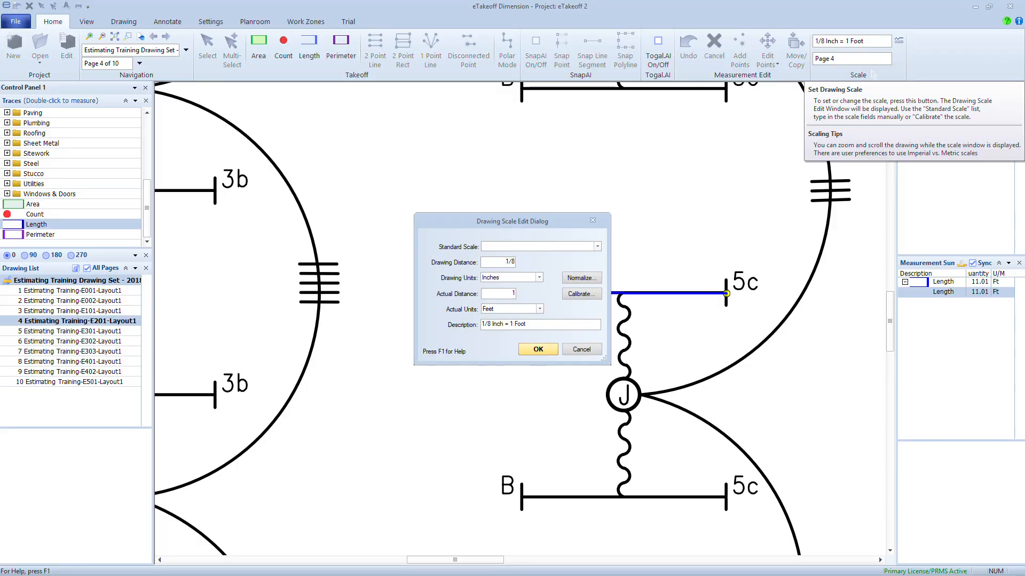
click(579, 294)
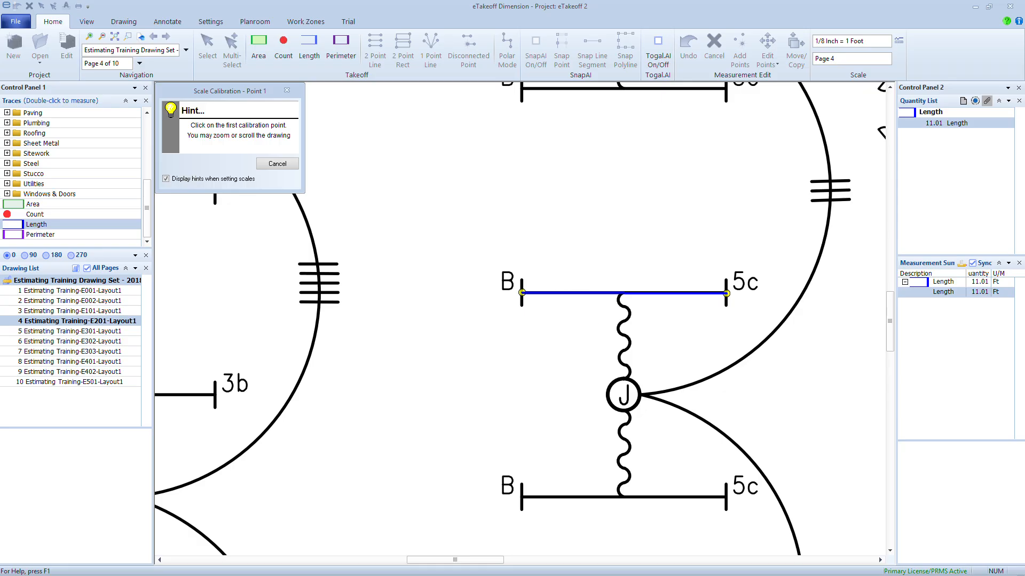
click(526, 497)
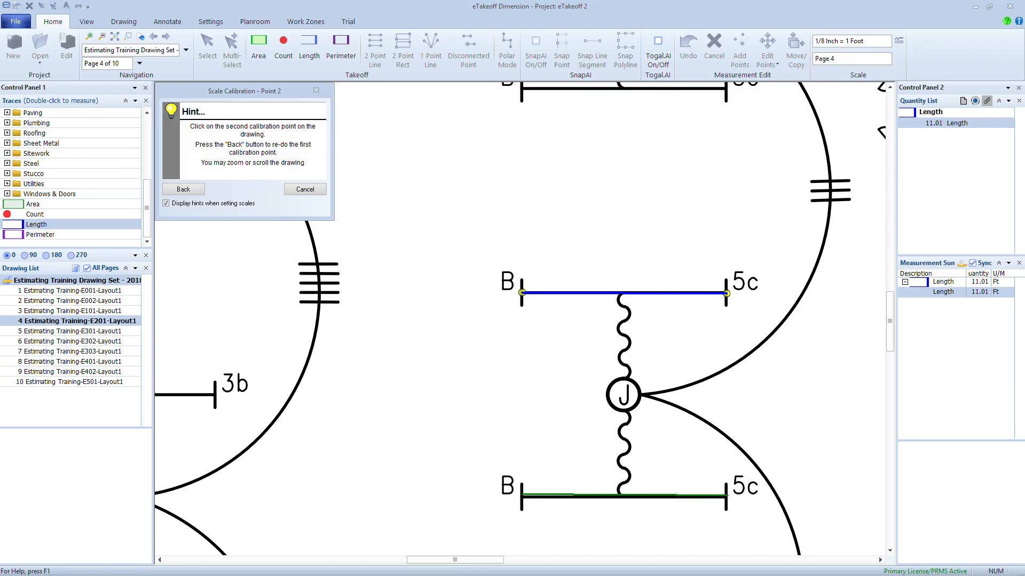
click(726, 497)
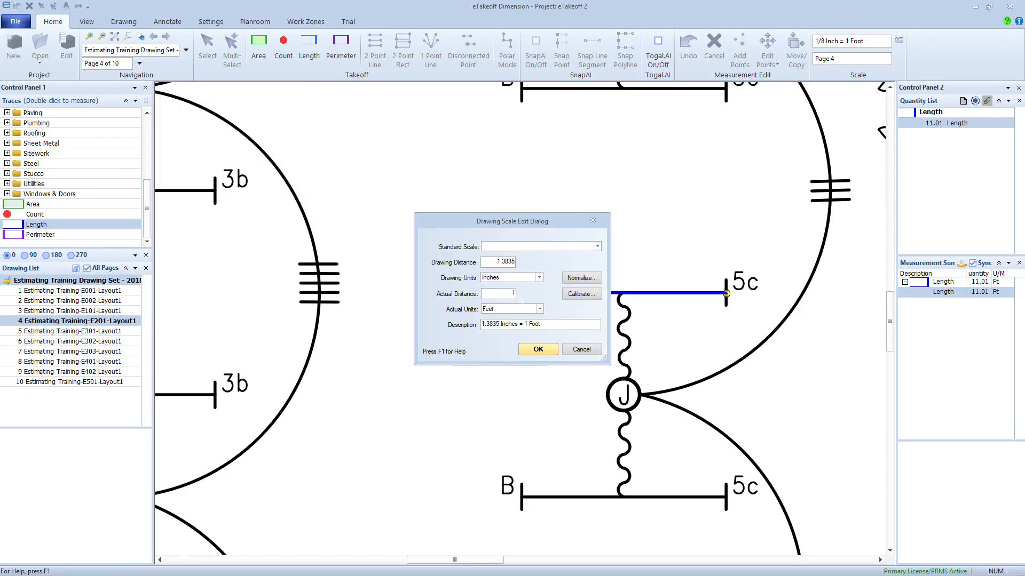
double_click(513, 293)
text(8)
click(551, 354)
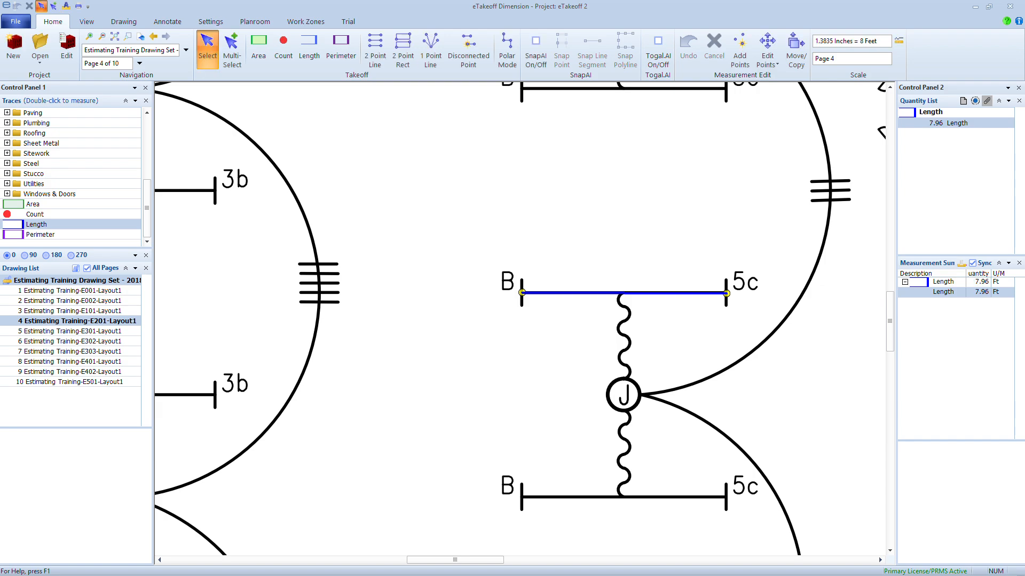